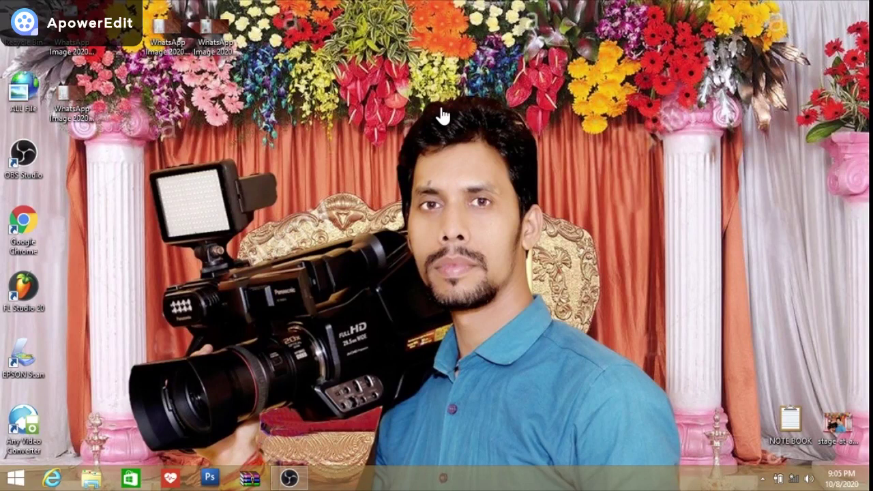
Refresh the desktop three times, then launch Photoshop CS3 from the taskbar.
right_click(442, 110)
click(470, 144)
right_click(367, 142)
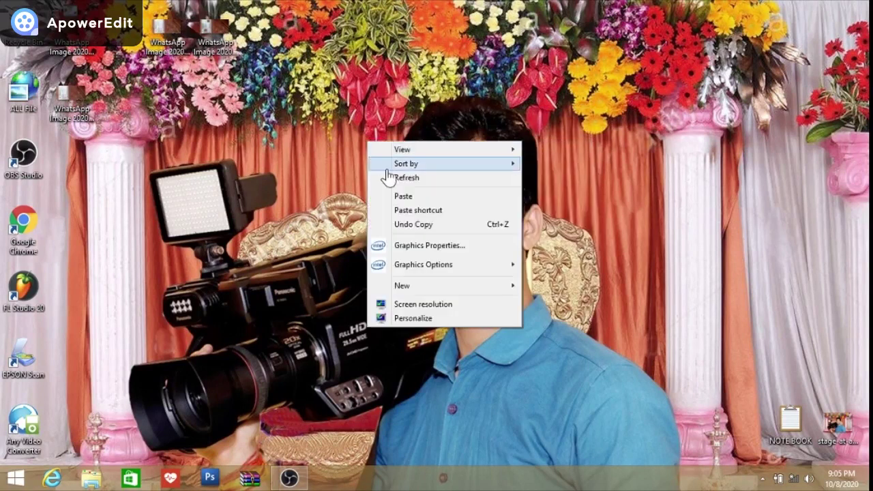
click(390, 179)
right_click(360, 150)
click(390, 186)
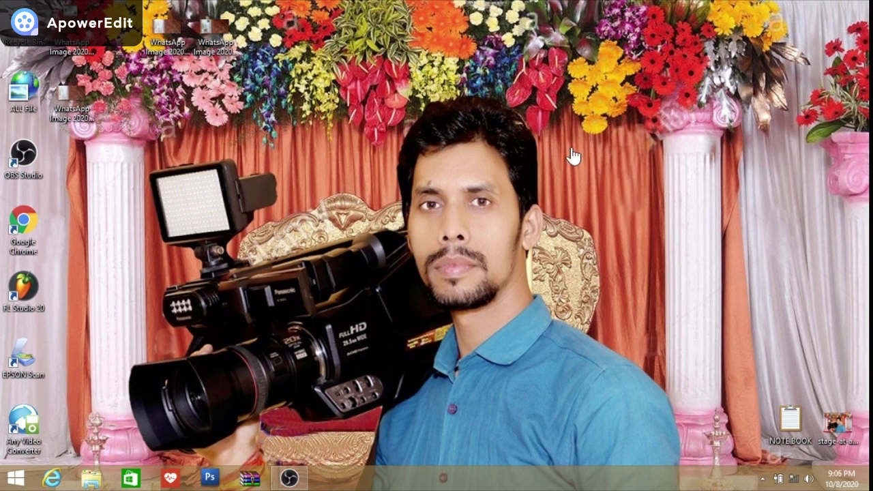
click(210, 477)
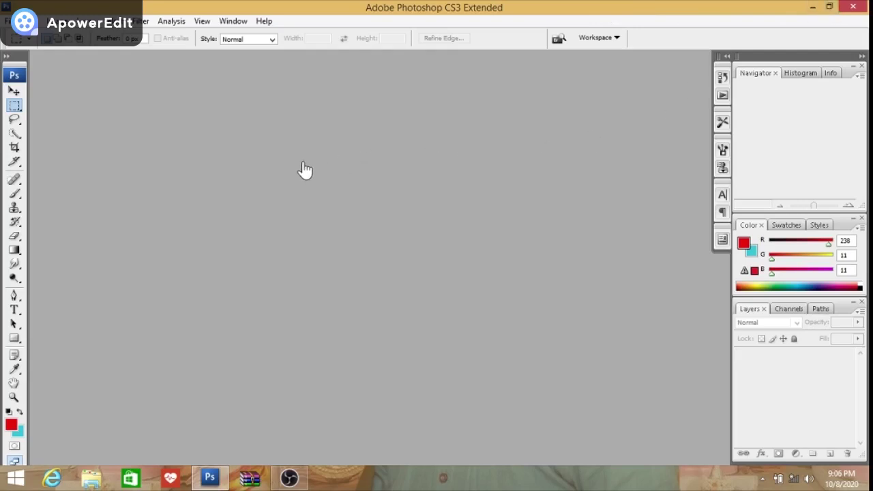
Attempt to open the third WhatsApp Image JPEG, triggering the missing SOFn/DQT/DHT marker error.
double_click(262, 174)
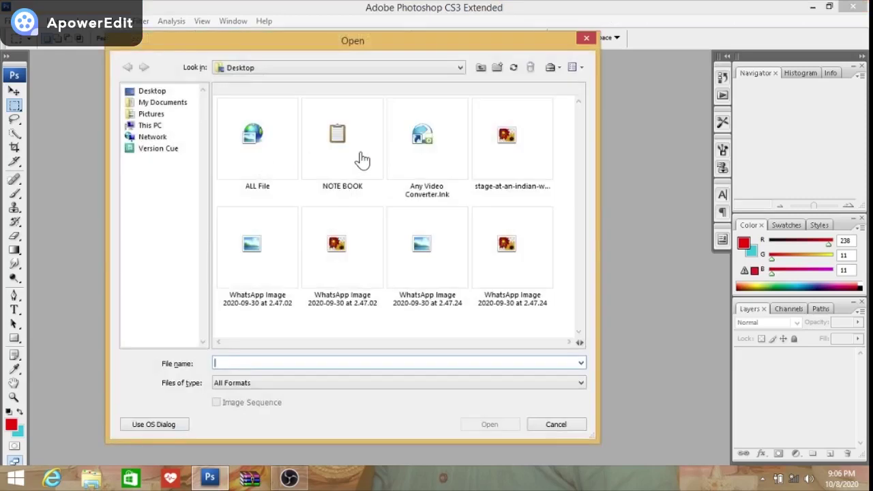
click(407, 250)
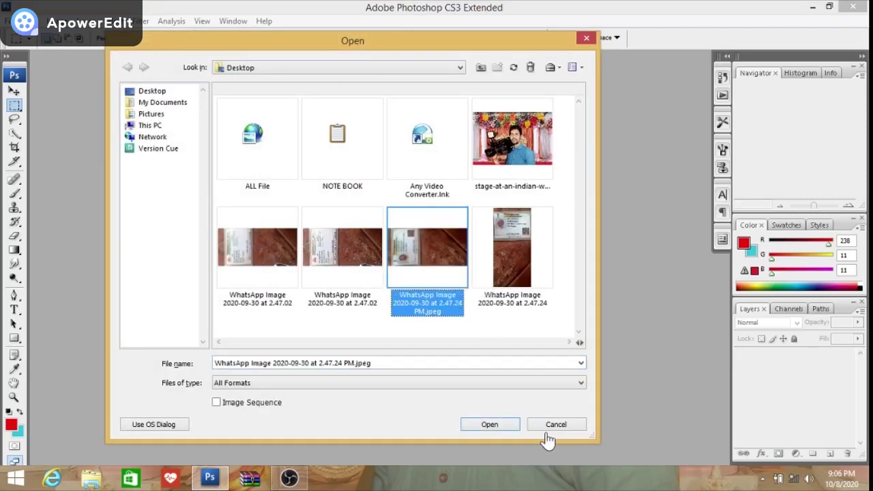
click(490, 425)
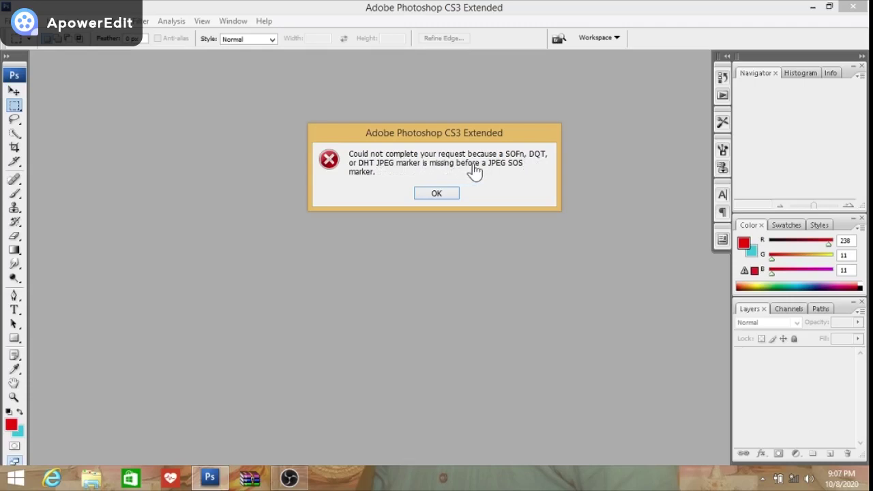
Dismiss the marker error, minimise Photoshop, and drag a WhatsApp Image file onto the desktop.
click(436, 195)
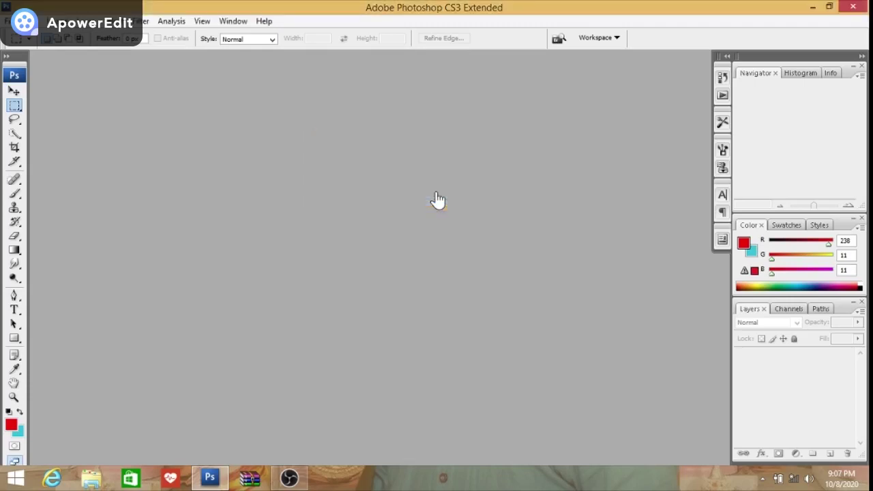
click(812, 8)
mouse_move(215, 31)
mouse_down()
mouse_move(181, 212)
mouse_move(130, 222)
mouse_up()
Refresh the desktop, then open WhatsApp Image 2020-09-30 at 2.47.24 PM in Paint via Open with.
right_click(240, 175)
click(274, 213)
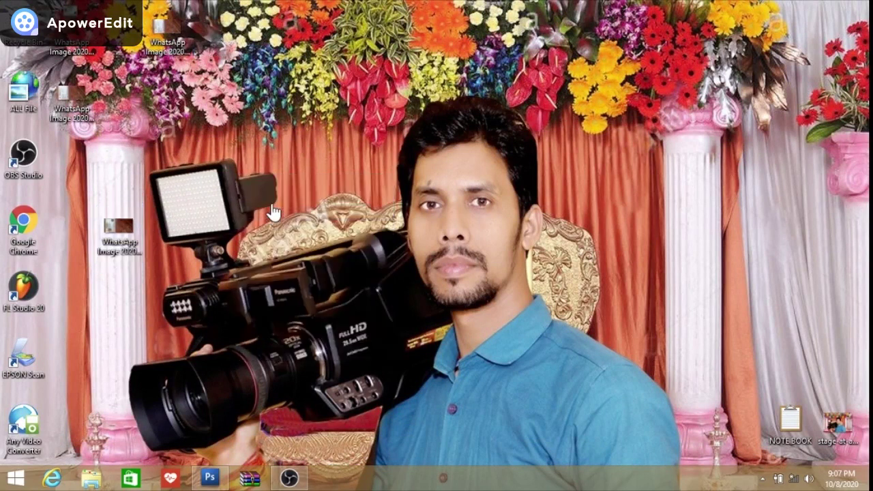
right_click(127, 230)
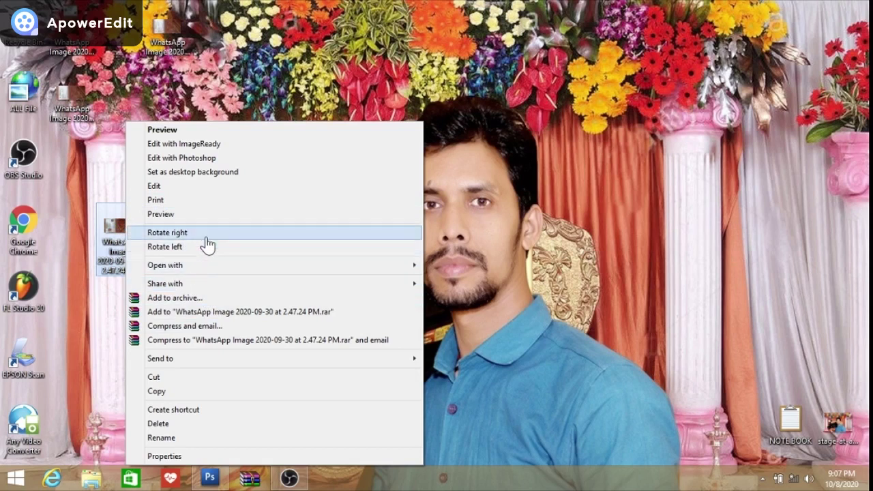
right_click(112, 237)
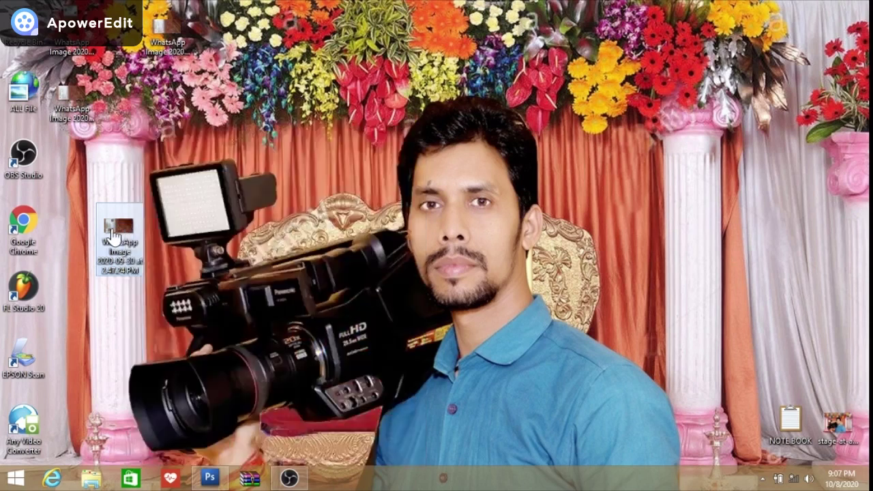
mouse_move(165, 265)
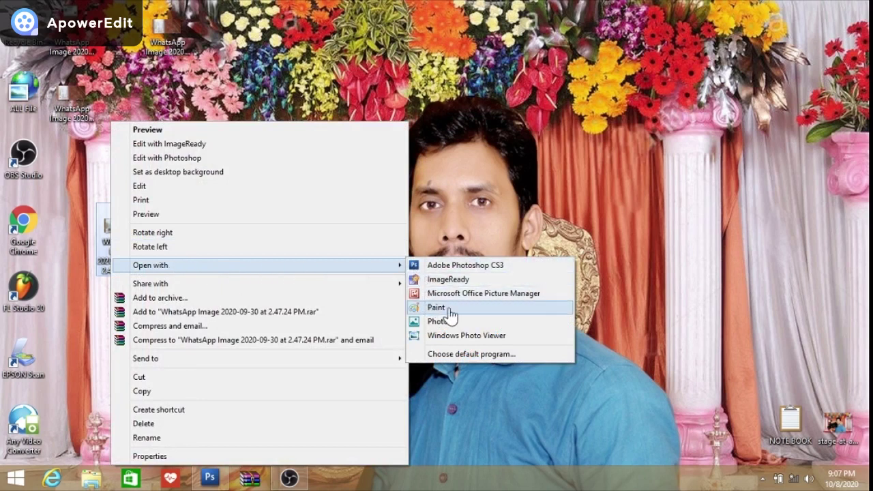
click(449, 310)
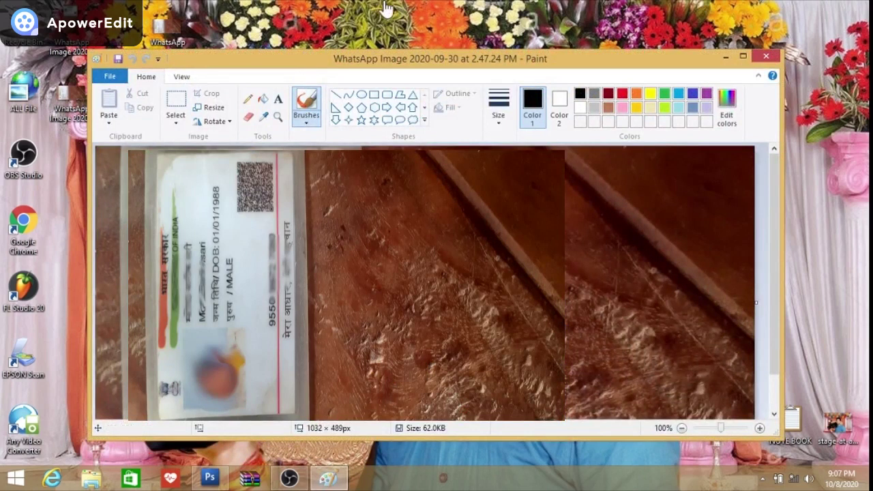
Reposition the Paint window and show the File menu's Save as format options.
drag(576, 53, 560, 47)
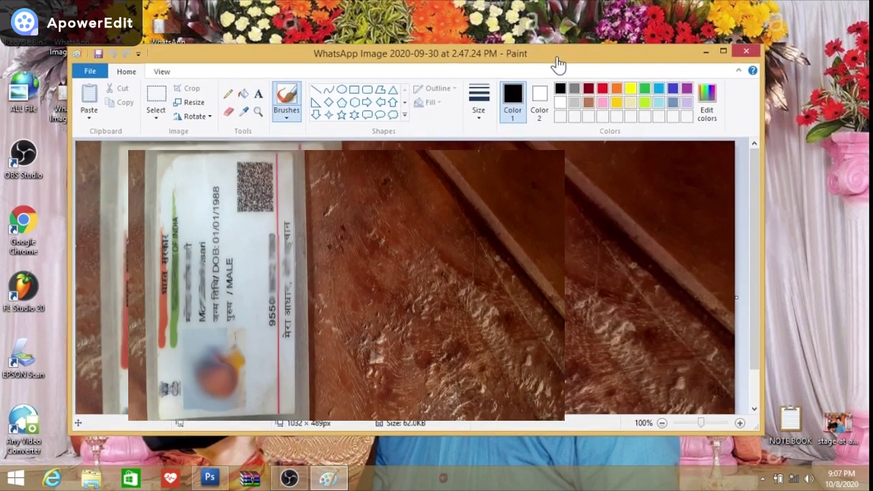
drag(682, 52, 703, 45)
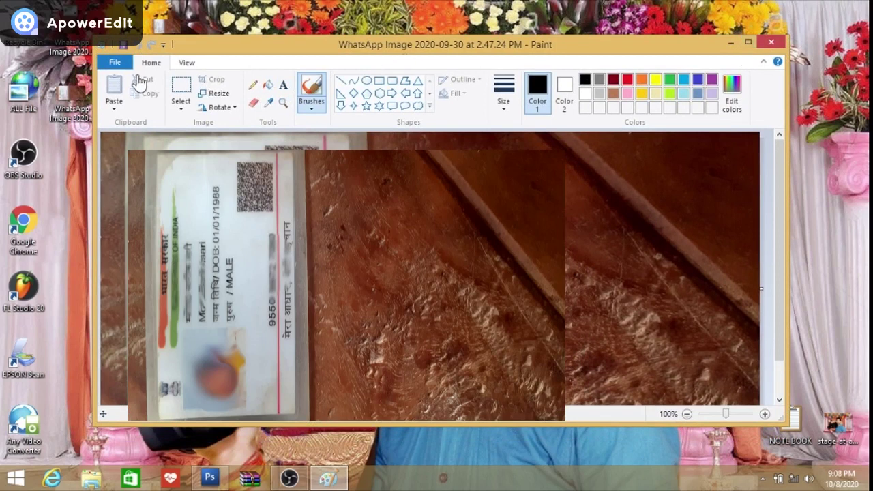
click(117, 65)
mouse_move(116, 168)
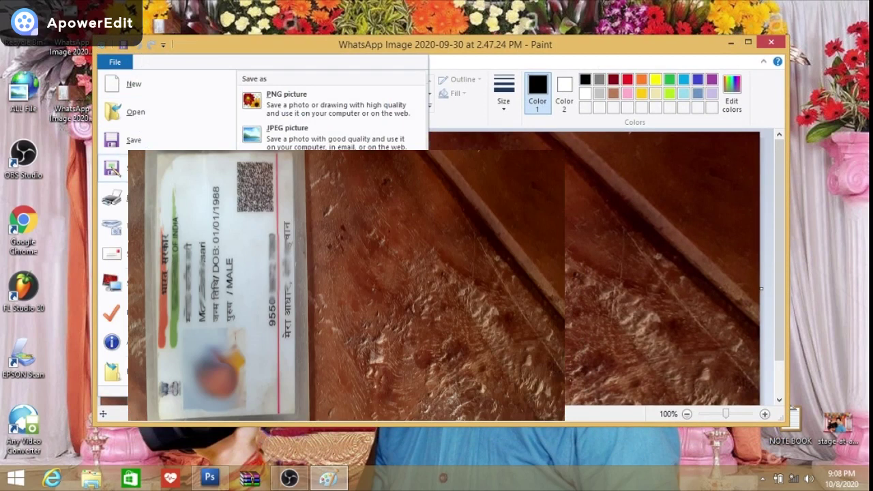
Save the image as a PNG picture on the Desktop, replacing the existing PNG, and close Paint.
click(288, 134)
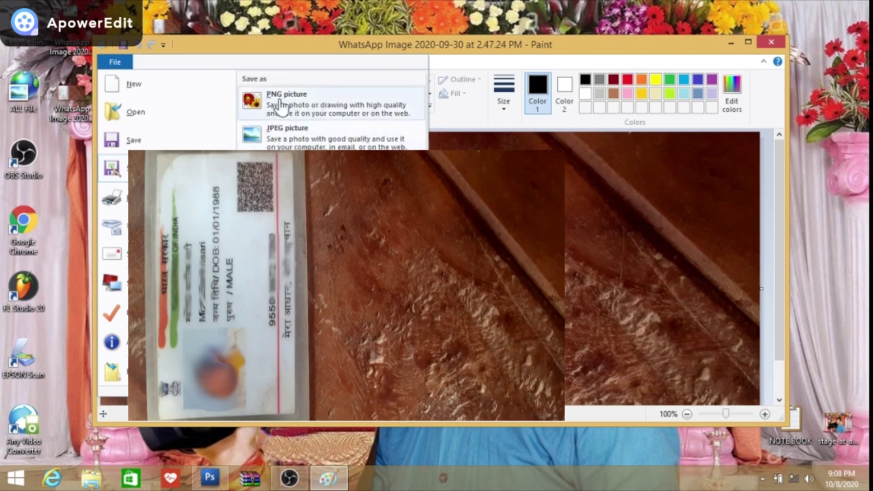
click(282, 109)
click(525, 249)
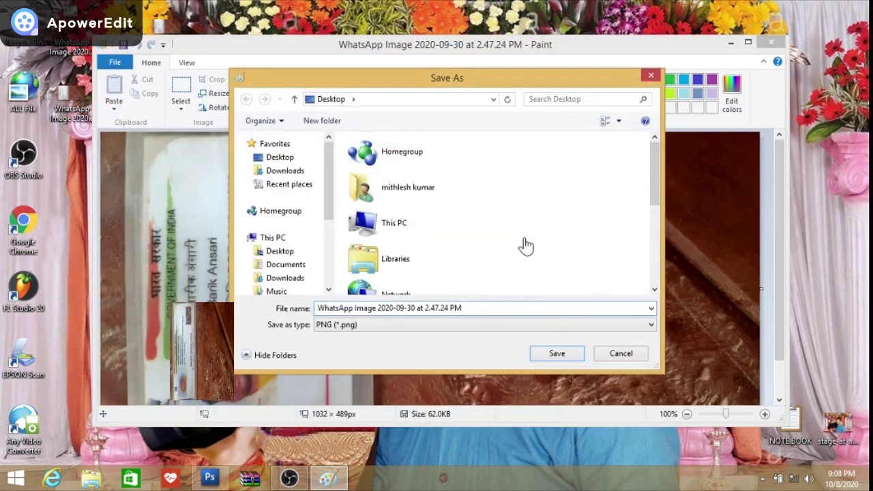
click(575, 359)
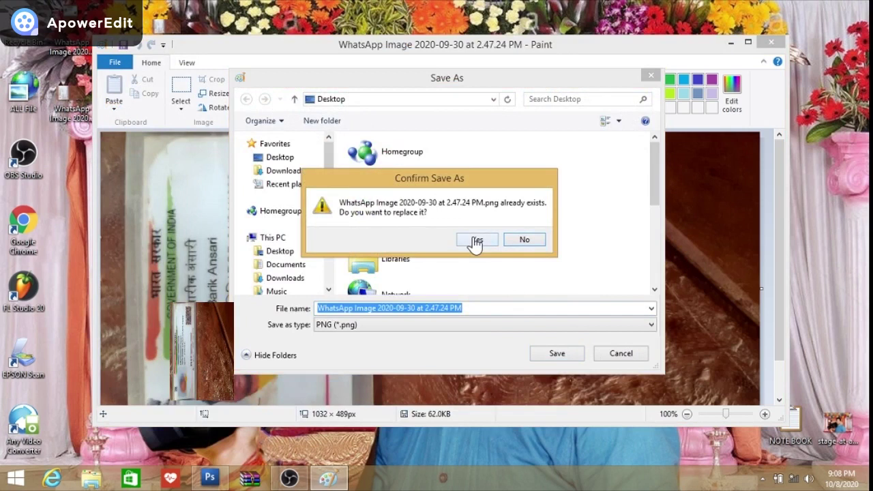
click(475, 243)
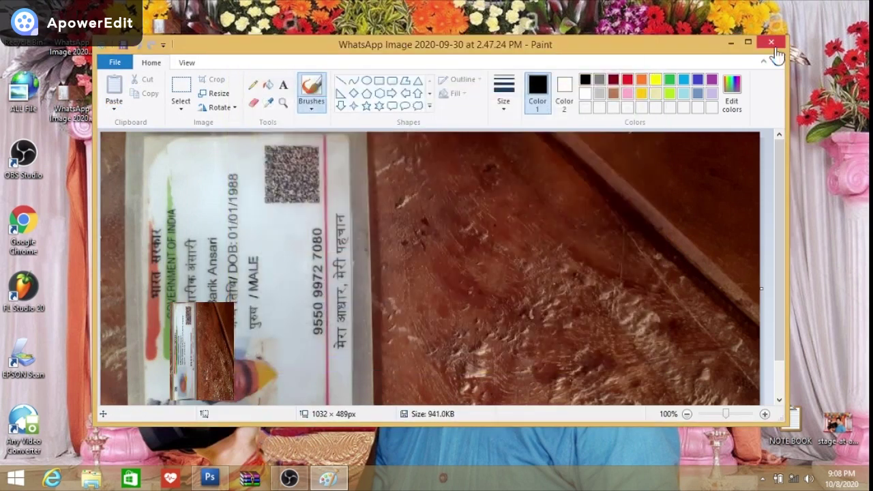
click(773, 44)
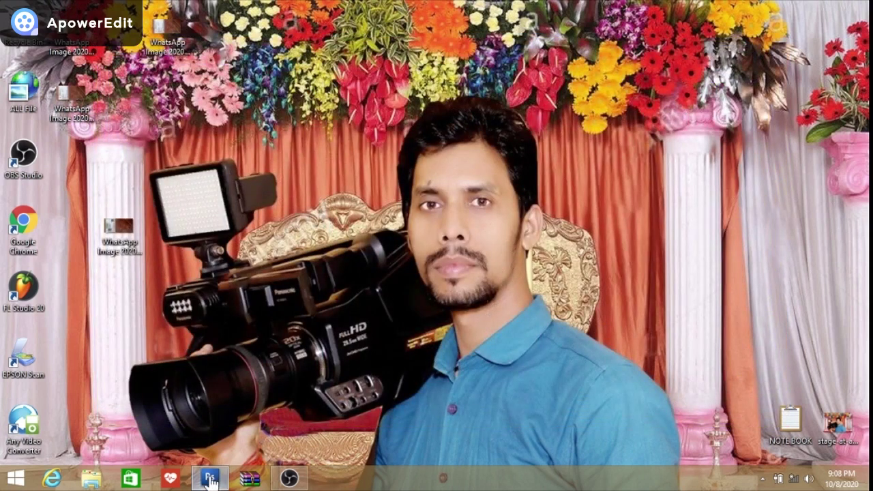
Restore Photoshop and open WhatsApp Image 2020-09-30 at 2.47.24 PM.png, loading as Layer 0.
click(211, 481)
key(ctrl+o)
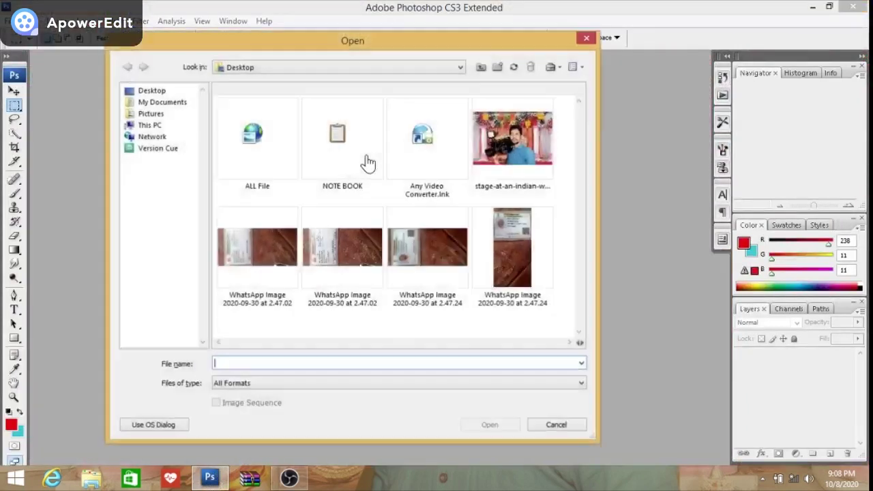
click(510, 237)
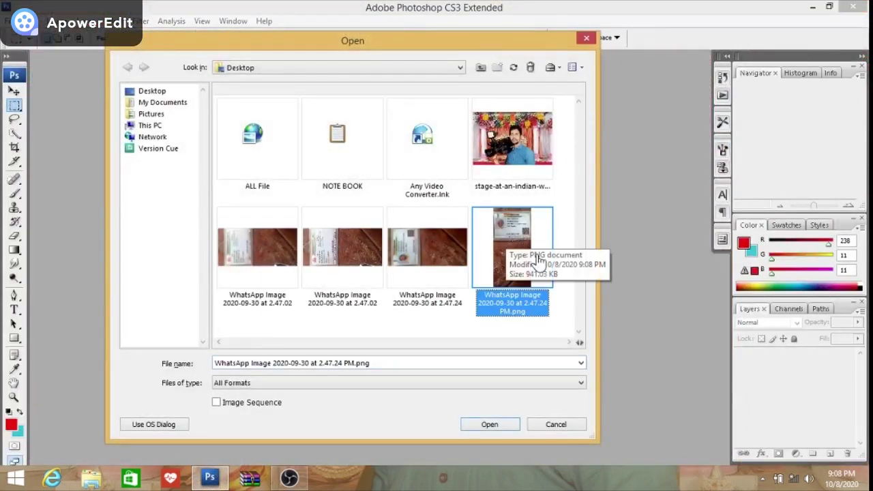
click(489, 425)
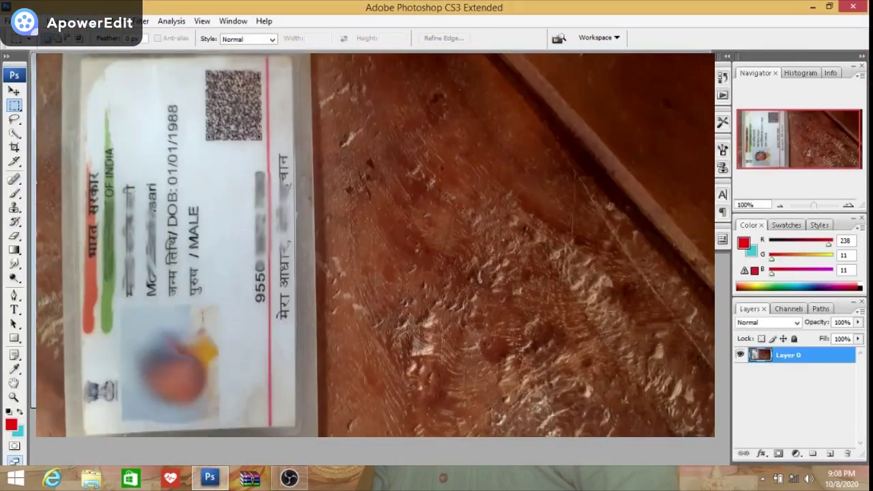